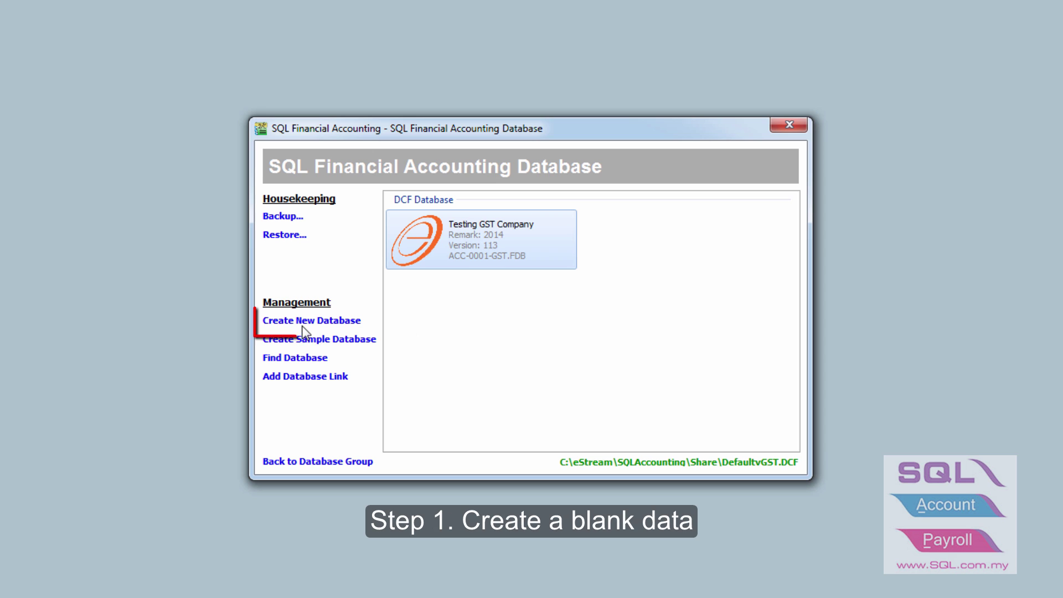
Create a new blank company database and log on to it as ADMIN
{"action": "left_click", "coordinate": [312, 321]}
{"action": "left_click", "coordinate": [612, 381]}
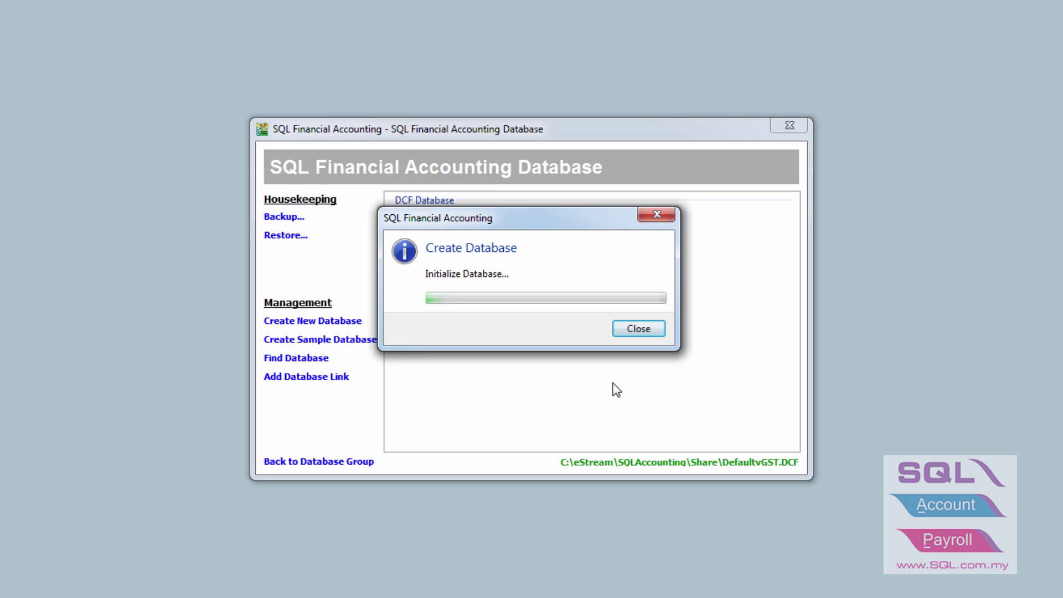
{"action": "double_click", "coordinate": [650, 240]}
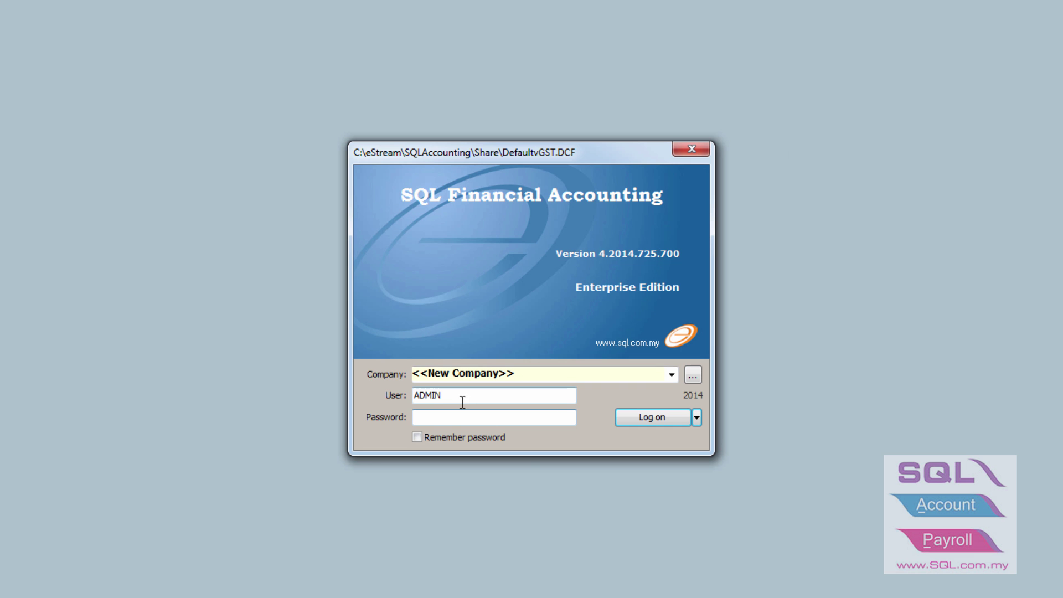
{"action": "left_click", "coordinate": [465, 421]}
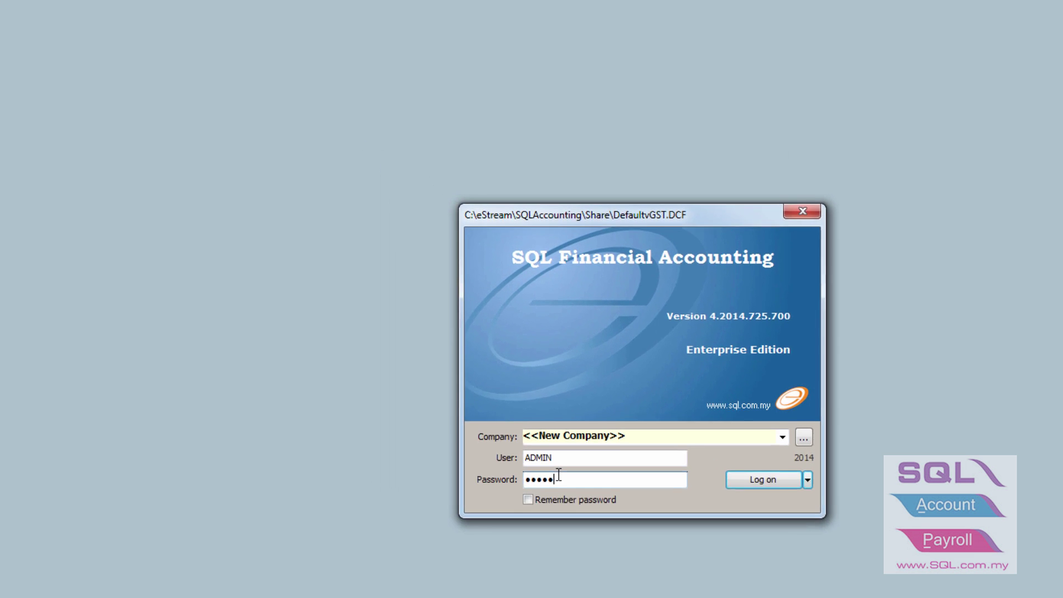
{"action": "key", "text": "Return"}
Connect the UBS Account import to C:\BACKUPACC and tick Chart of Account
{"action": "left_click", "coordinate": [19, 27]}
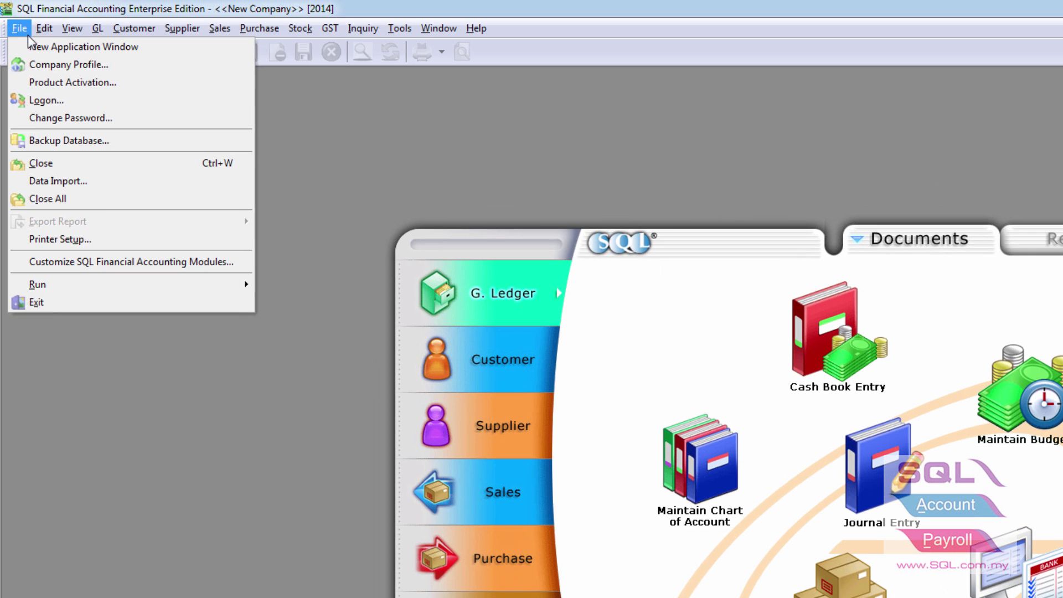
{"action": "left_click", "coordinate": [57, 181]}
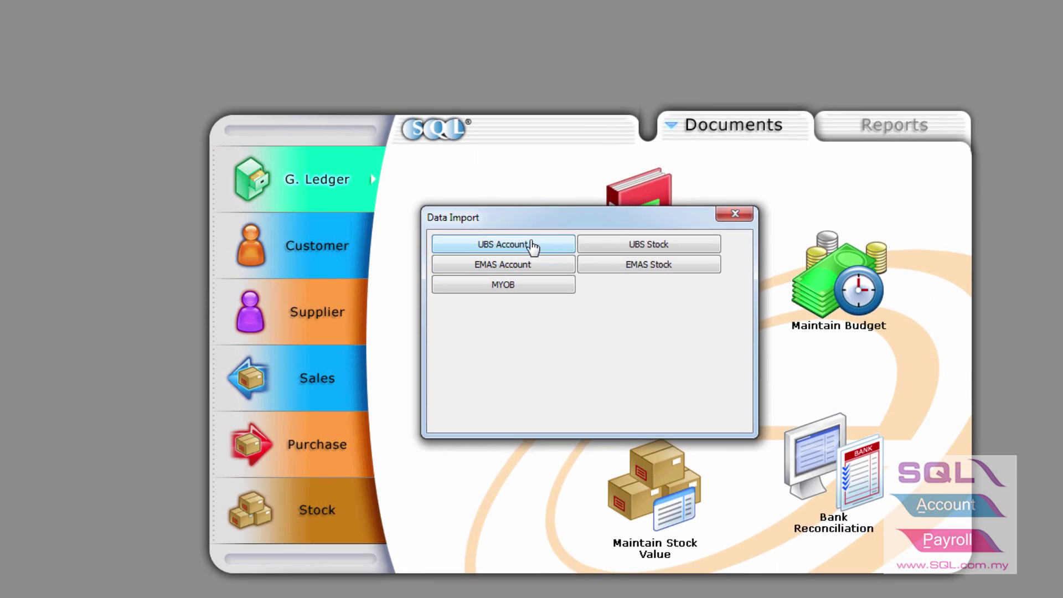
{"action": "left_click", "coordinate": [532, 246]}
{"action": "left_click", "coordinate": [670, 124]}
{"action": "left_click", "coordinate": [475, 289]}
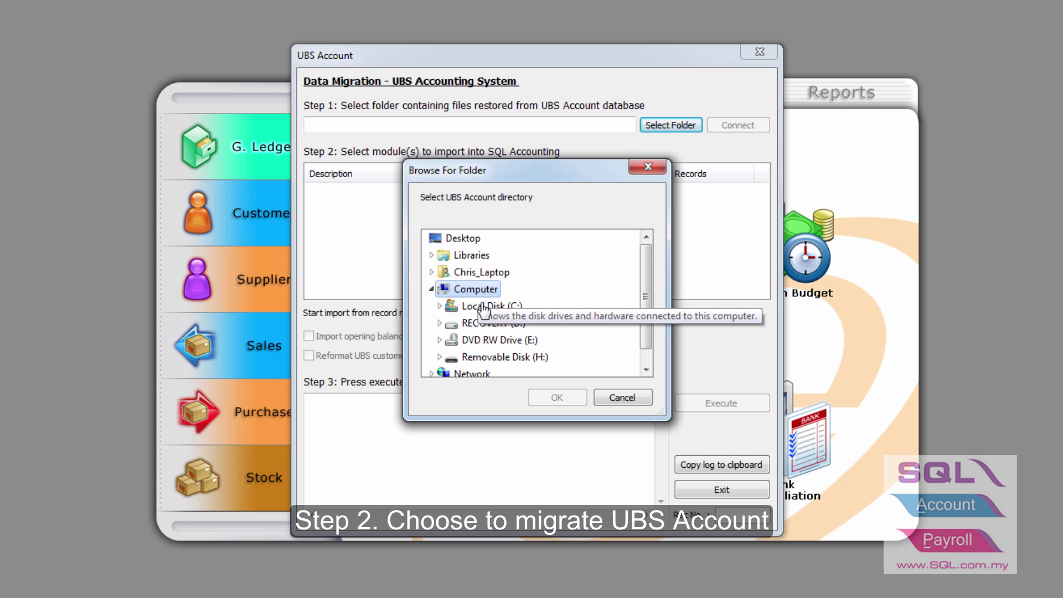
{"action": "left_click", "coordinate": [492, 306]}
{"action": "left_click", "coordinate": [498, 340]}
{"action": "left_click", "coordinate": [557, 397]}
{"action": "left_click", "coordinate": [738, 124]}
{"action": "left_click", "coordinate": [314, 191]}
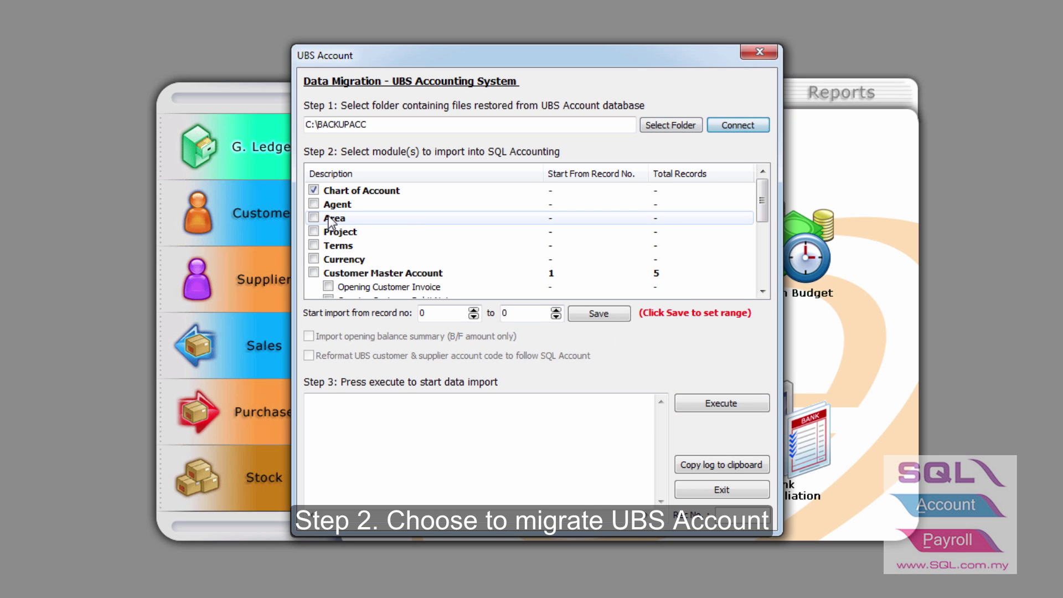
Import the UBS chart of accounts, then the Agent, Area, Project, Terms and Currency settings
{"action": "left_click", "coordinate": [730, 406]}
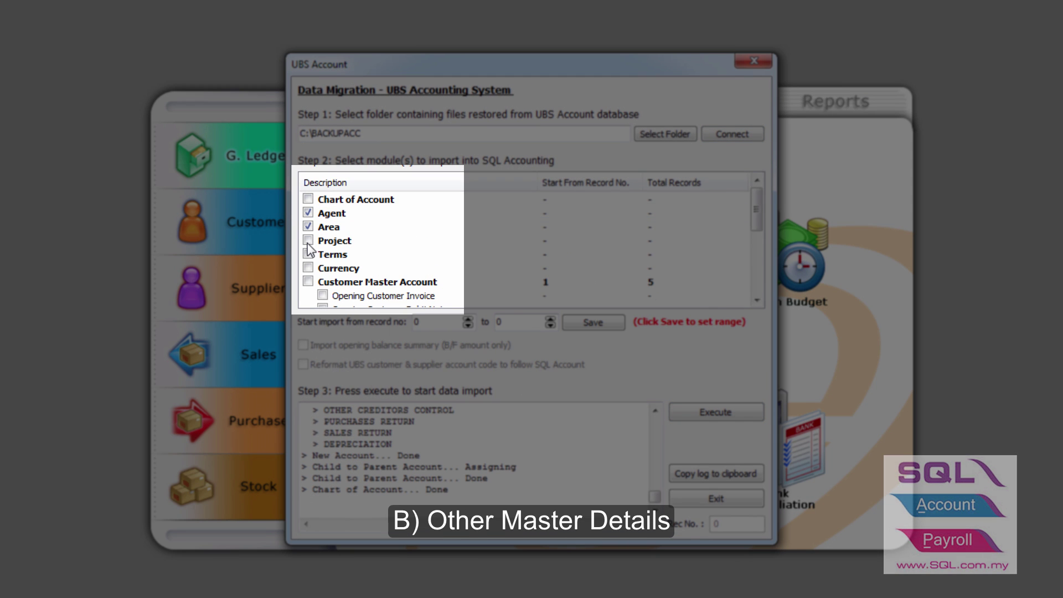
{"action": "left_click", "coordinate": [308, 240]}
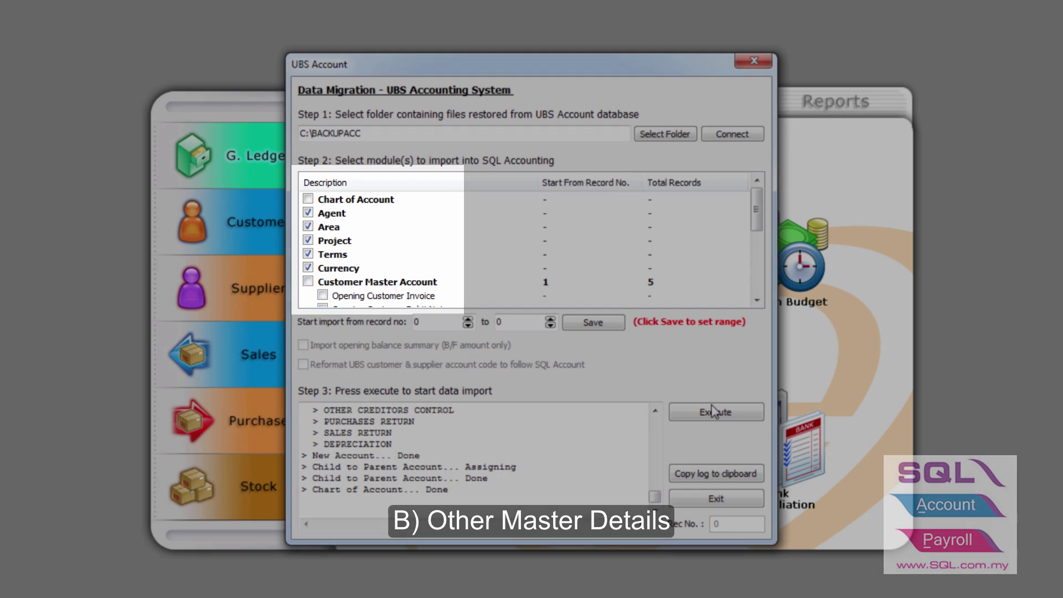
{"action": "left_click", "coordinate": [715, 412]}
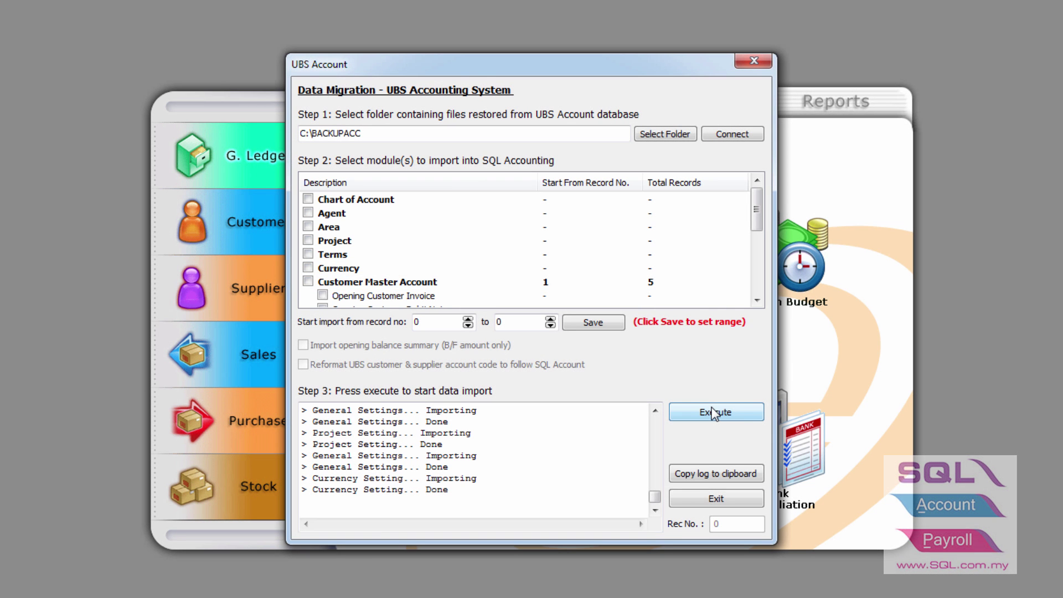
Import customer and supplier accounts with opening invoices, notes and payments, then exit
{"action": "left_click", "coordinate": [308, 282]}
{"action": "scroll", "coordinate": [417, 288], "scroll_direction": "down", "scroll_amount": 1}
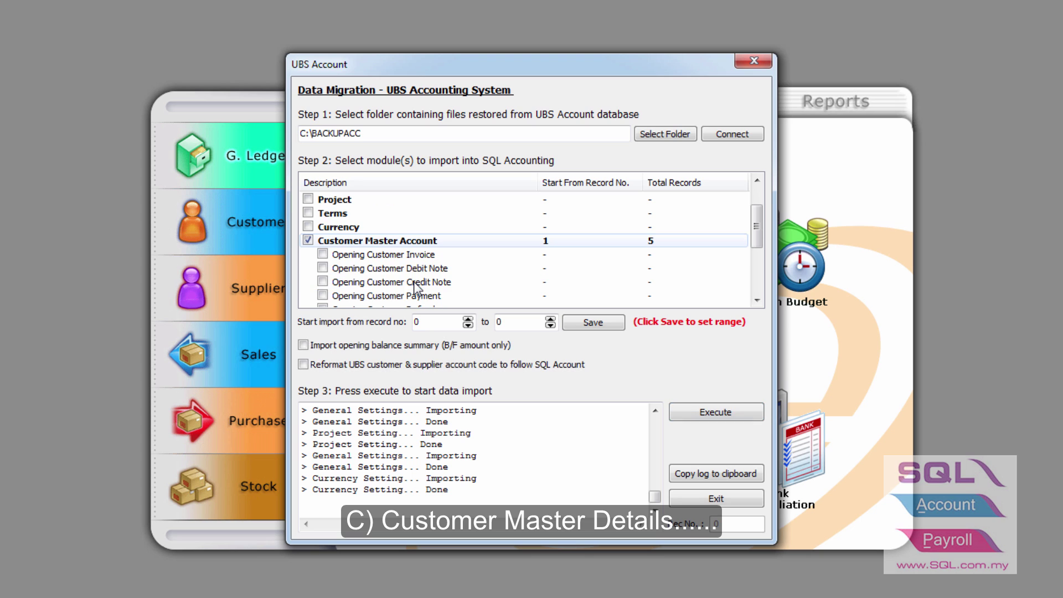
{"action": "left_click", "coordinate": [322, 255]}
{"action": "scroll", "coordinate": [327, 284], "scroll_direction": "down", "scroll_amount": 1}
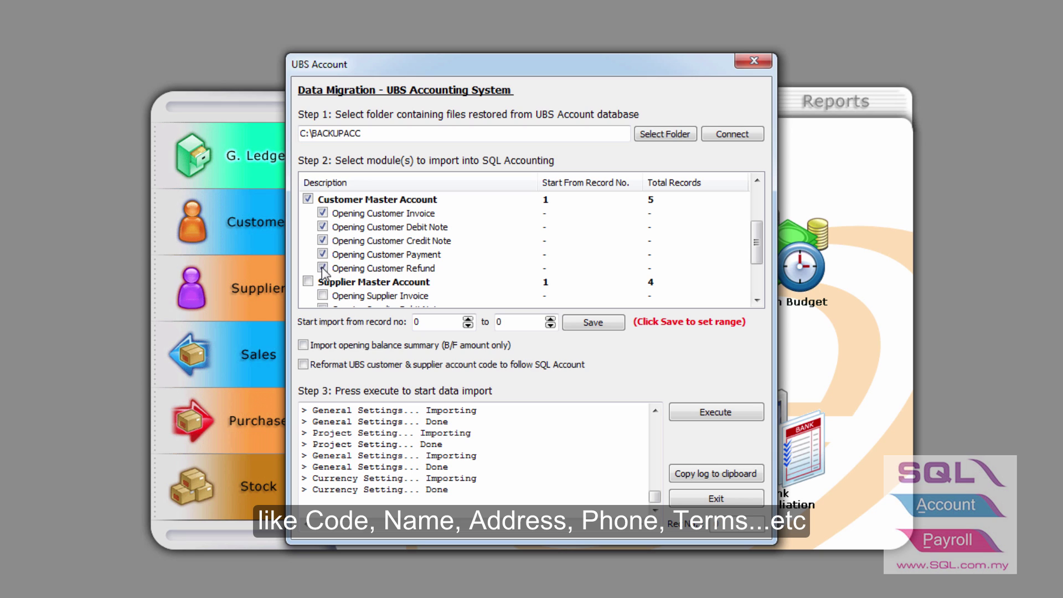
{"action": "left_click", "coordinate": [308, 282]}
{"action": "scroll", "coordinate": [320, 283], "scroll_direction": "down", "scroll_amount": 1}
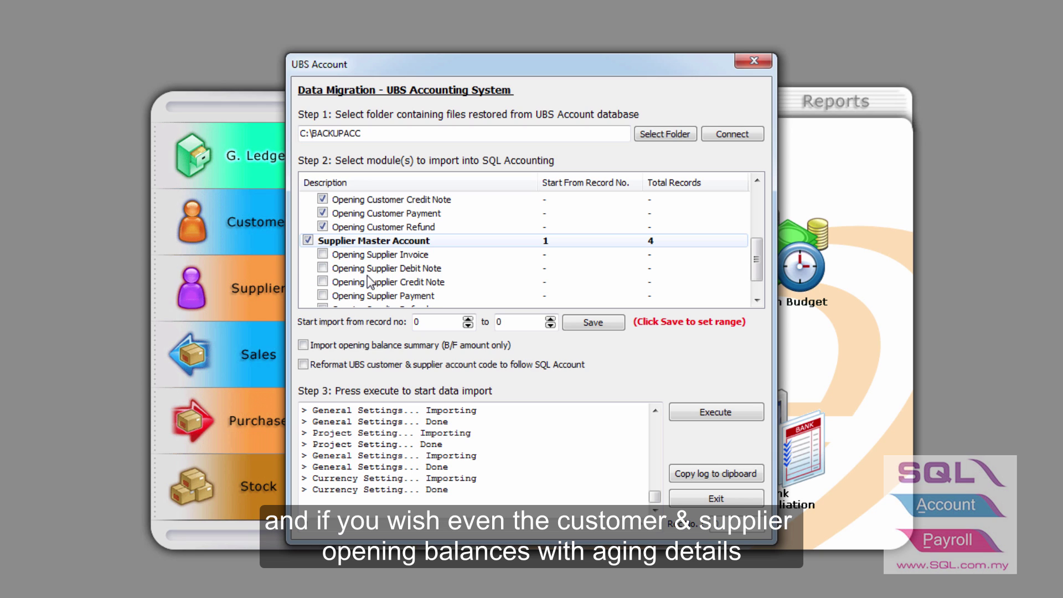
{"action": "left_click", "coordinate": [323, 269]}
{"action": "left_click", "coordinate": [323, 296]}
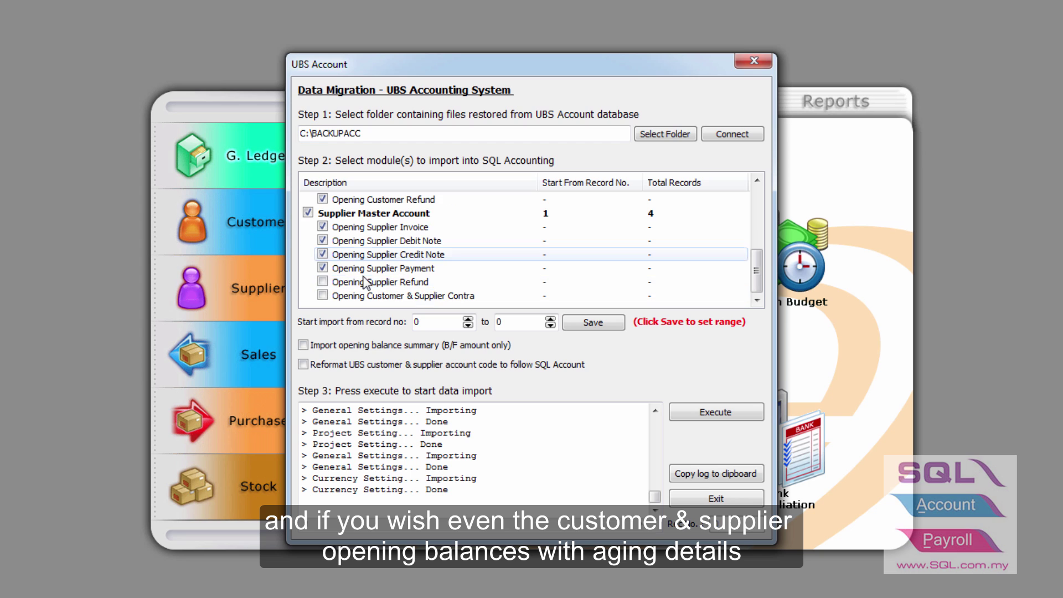
{"action": "scroll", "coordinate": [324, 291], "scroll_direction": "down", "scroll_amount": 1}
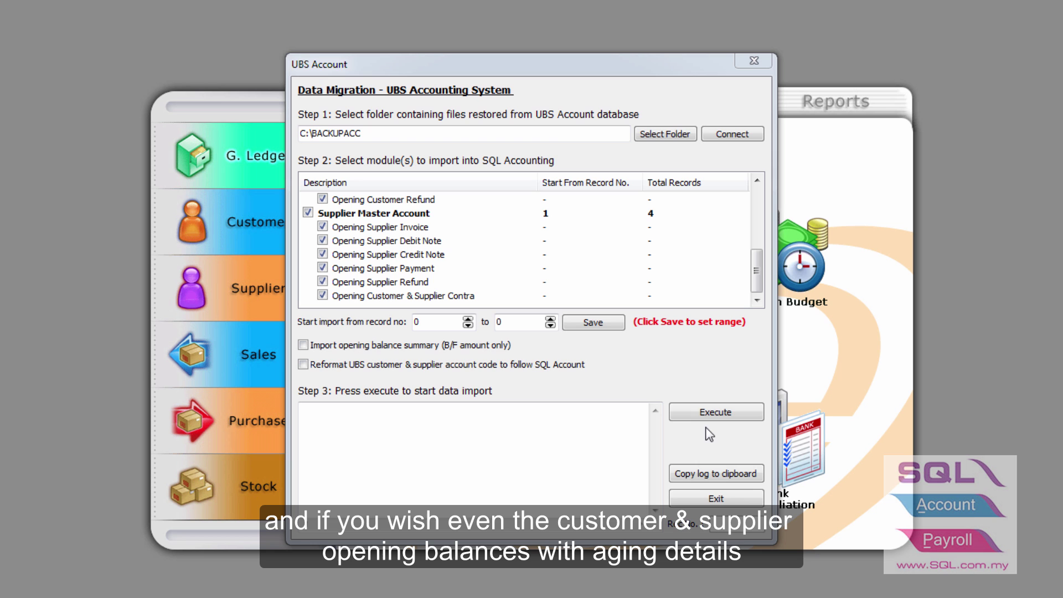
{"action": "left_click", "coordinate": [713, 415]}
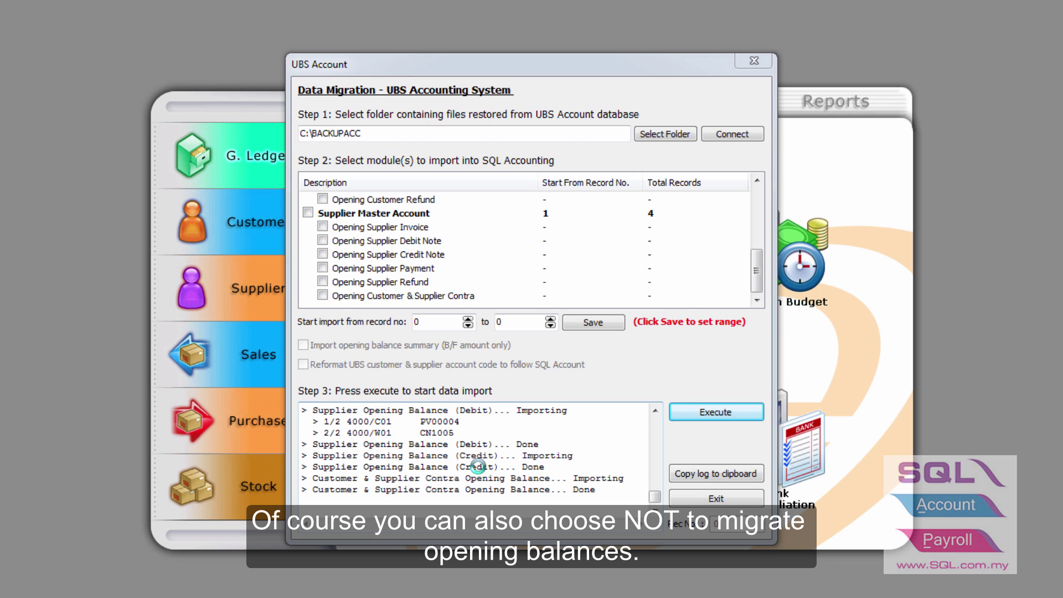
{"action": "left_click", "coordinate": [716, 499]}
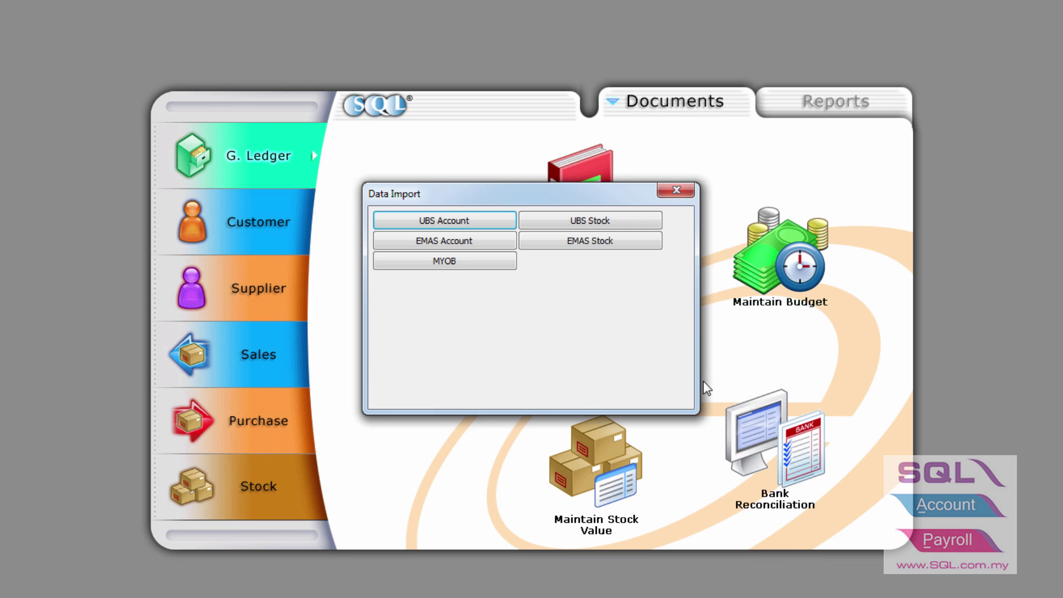
Connect the UBS Stock migration to the C:\BACKUPSTK folder
{"action": "left_click", "coordinate": [642, 230]}
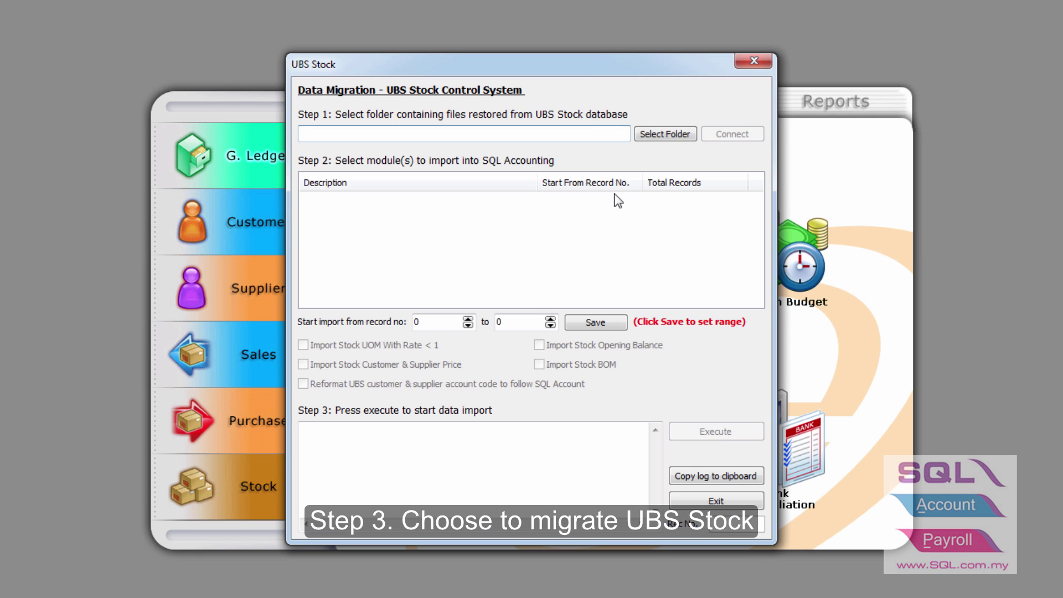
{"action": "left_click", "coordinate": [666, 134]}
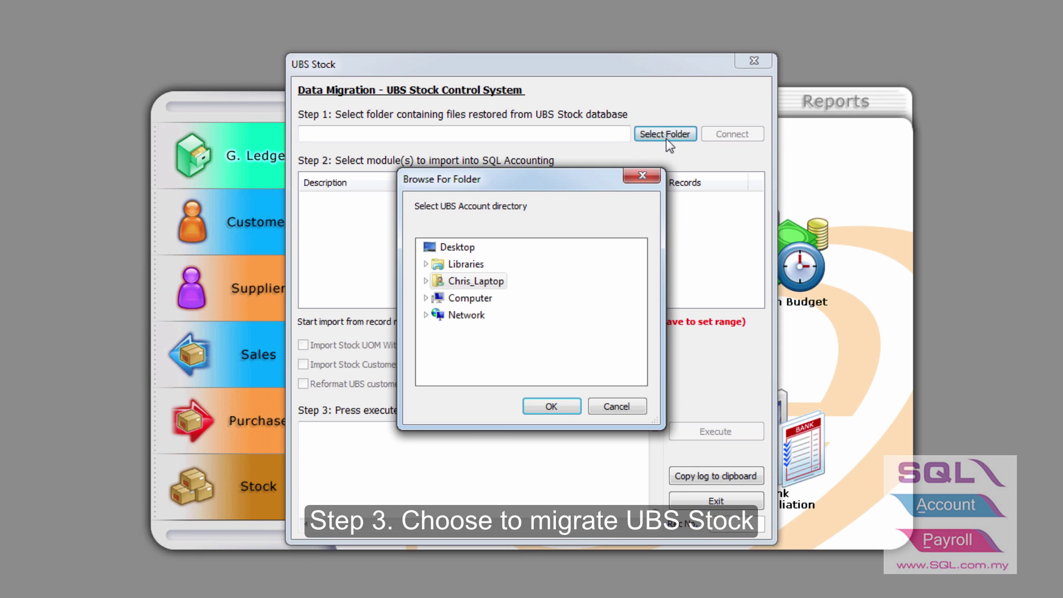
{"action": "double_click", "coordinate": [469, 298]}
{"action": "double_click", "coordinate": [486, 315]}
{"action": "left_click", "coordinate": [490, 366]}
{"action": "left_click", "coordinate": [552, 406]}
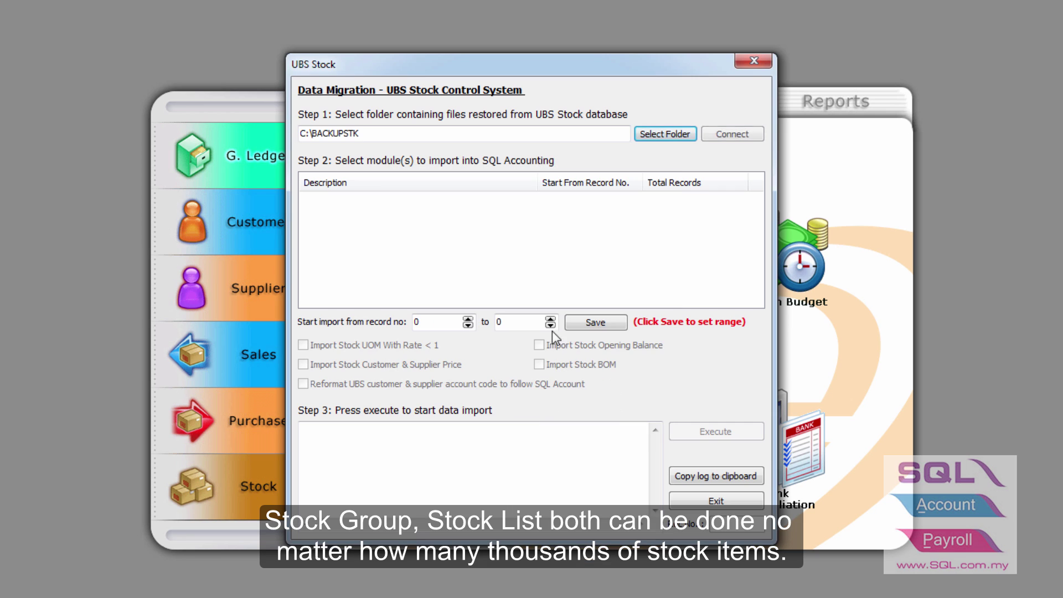
{"action": "left_click", "coordinate": [731, 134]}
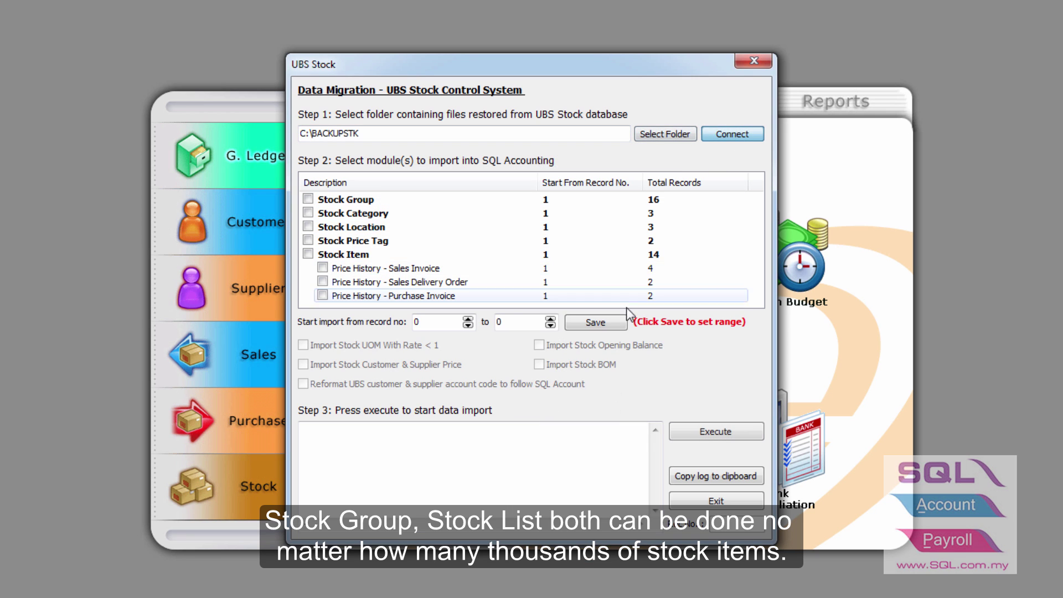
Import Stock Group and Stock Item with price history
{"action": "left_click", "coordinate": [308, 200]}
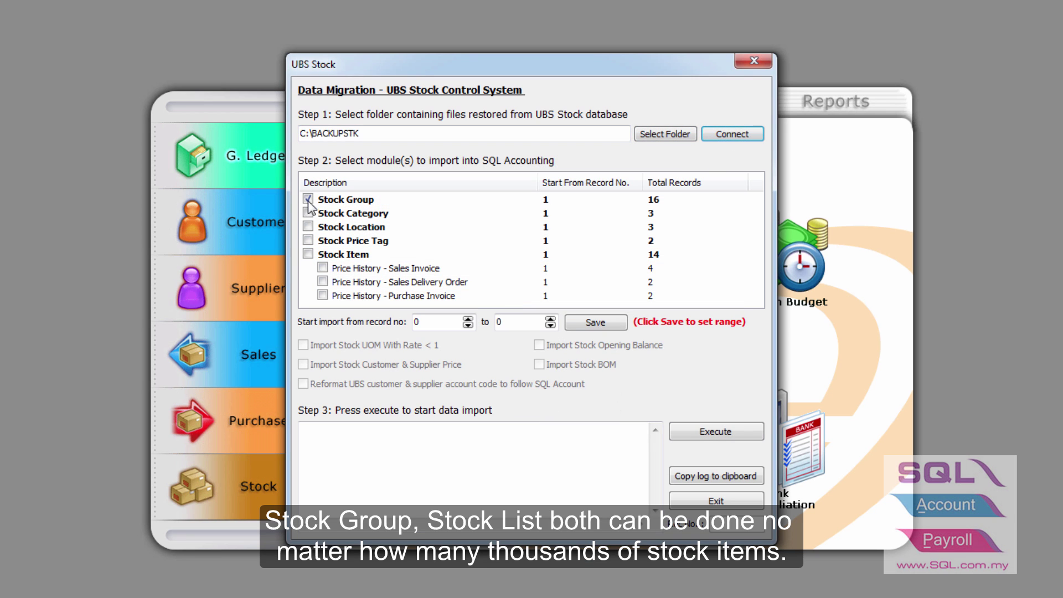
{"action": "left_click", "coordinate": [309, 254]}
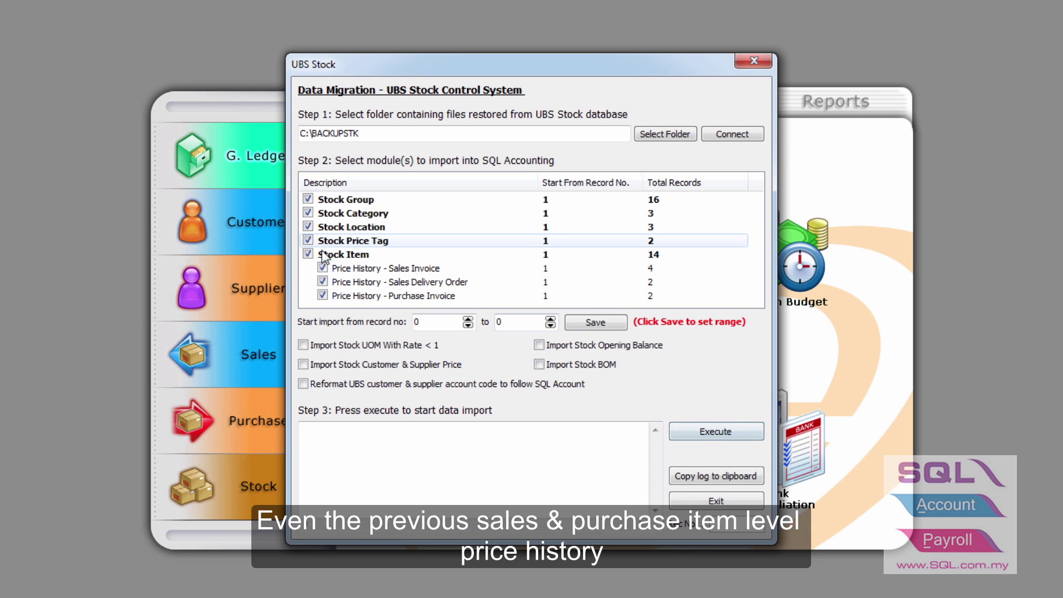
{"action": "left_click", "coordinate": [722, 432]}
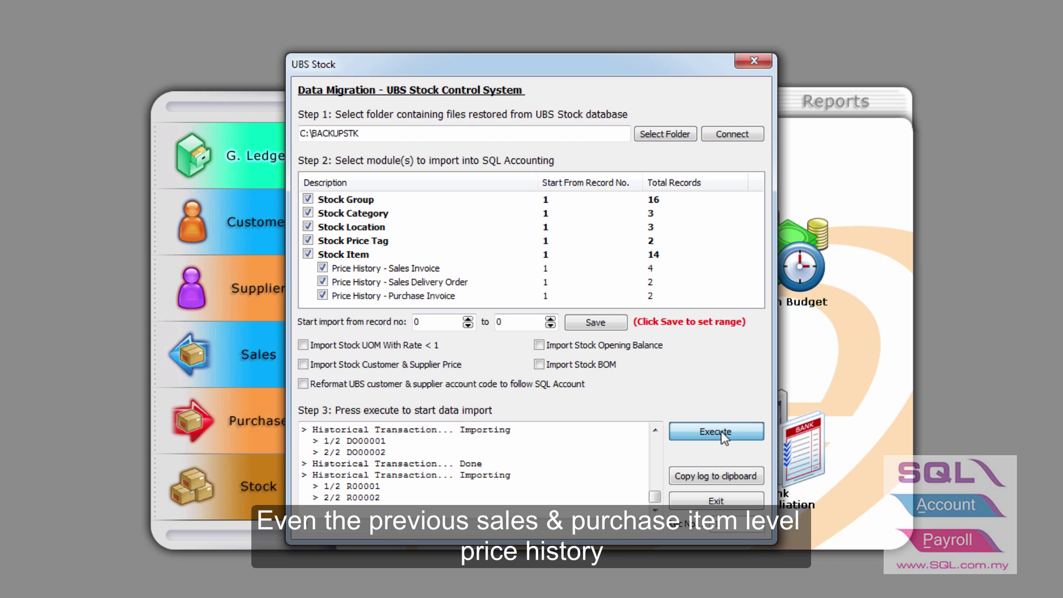
Close the UBS Stock and Data Import windows and browse Maintain Chart of Account
{"action": "left_click", "coordinate": [716, 501]}
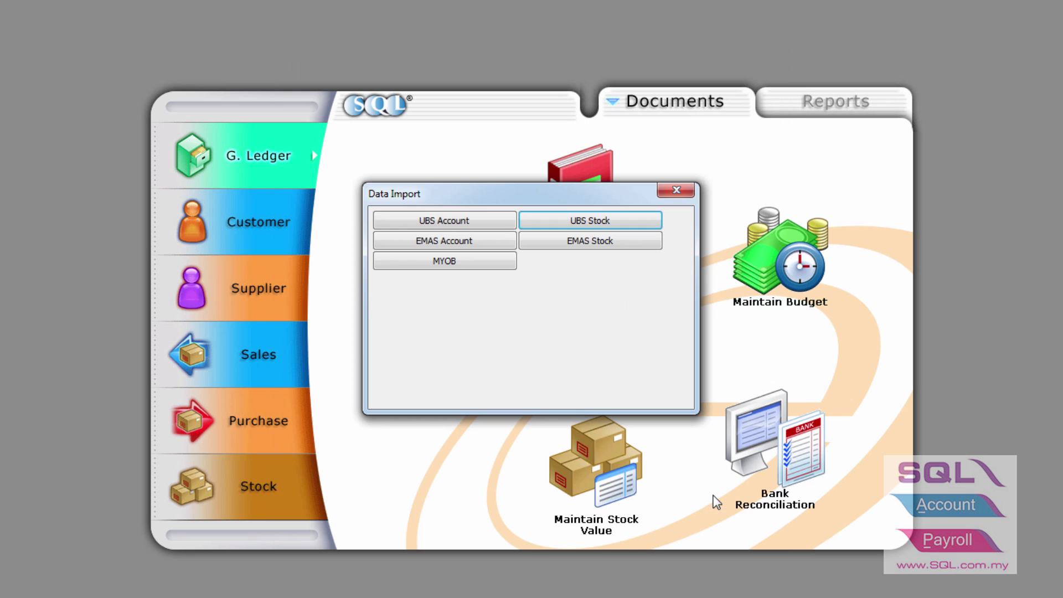
{"action": "left_click", "coordinate": [685, 194]}
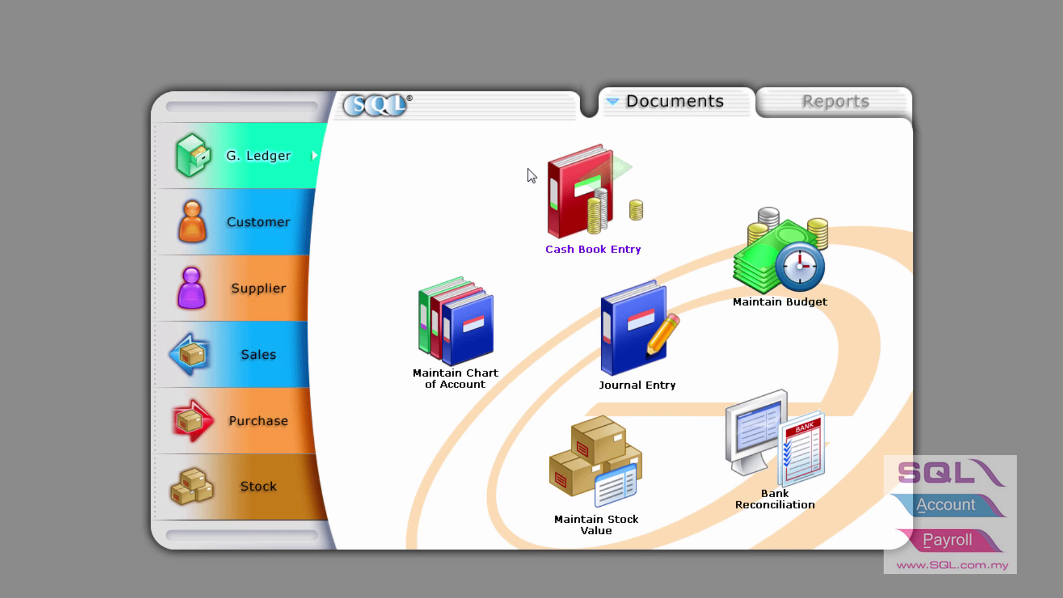
{"action": "left_click", "coordinate": [465, 316]}
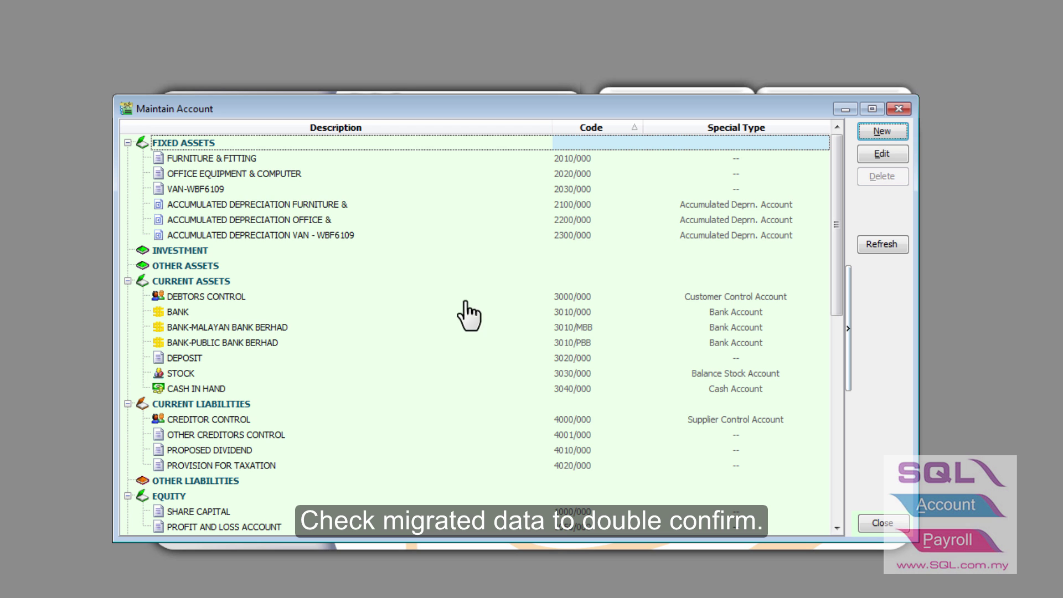
{"action": "left_click", "coordinate": [338, 206]}
{"action": "scroll", "coordinate": [353, 237], "scroll_direction": "down", "scroll_amount": 3}
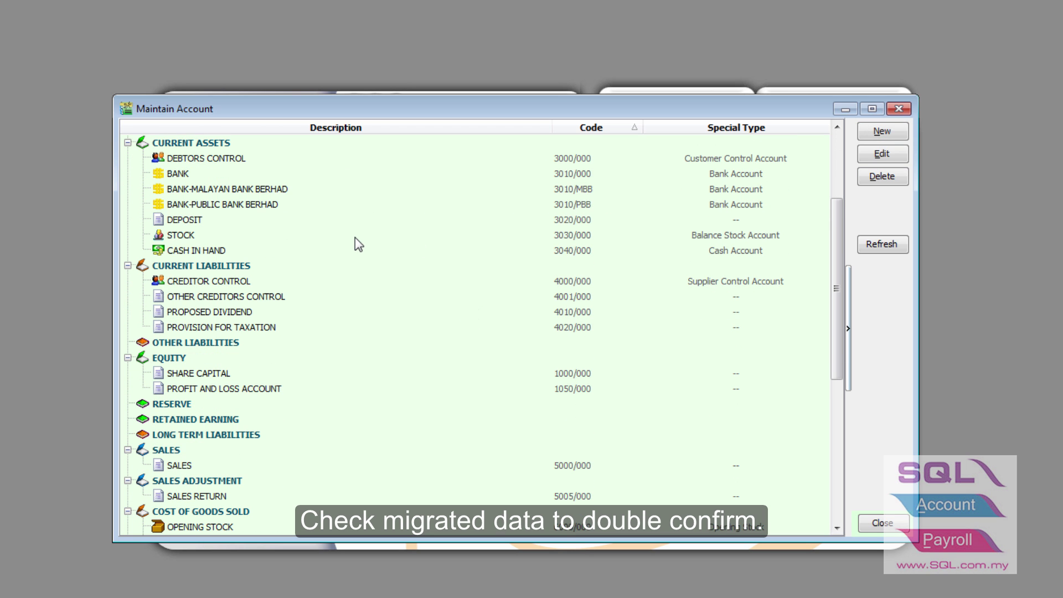
{"action": "scroll", "coordinate": [192, 165], "scroll_direction": "down", "scroll_amount": 3}
{"action": "scroll", "coordinate": [249, 350], "scroll_direction": "down", "scroll_amount": 3}
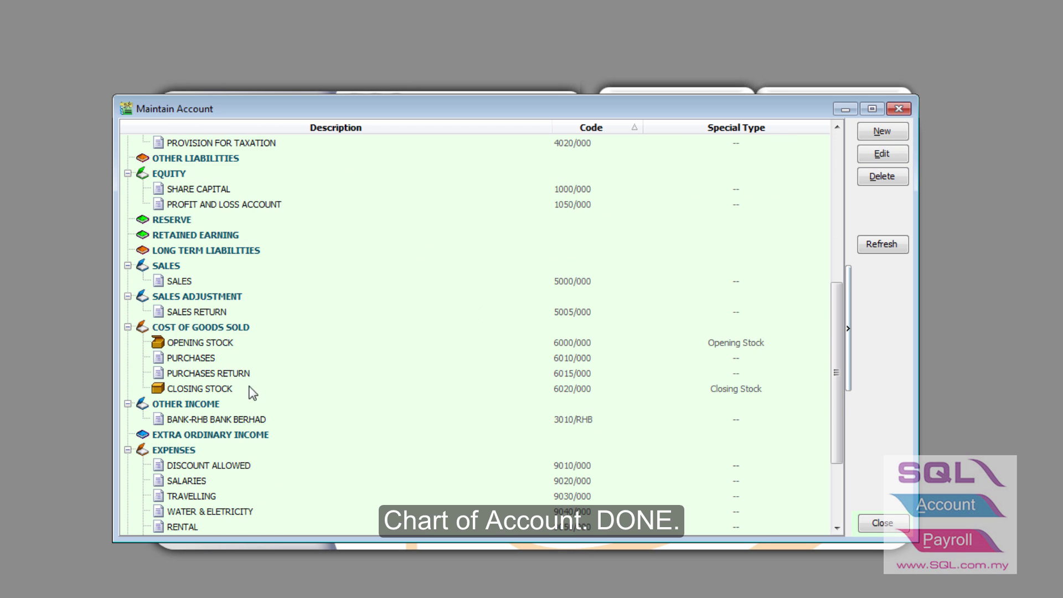
{"action": "scroll", "coordinate": [257, 398], "scroll_direction": "down", "scroll_amount": 3}
{"action": "scroll", "coordinate": [256, 420], "scroll_direction": "up", "scroll_amount": 5}
{"action": "scroll", "coordinate": [639, 294], "scroll_direction": "up", "scroll_amount": 5}
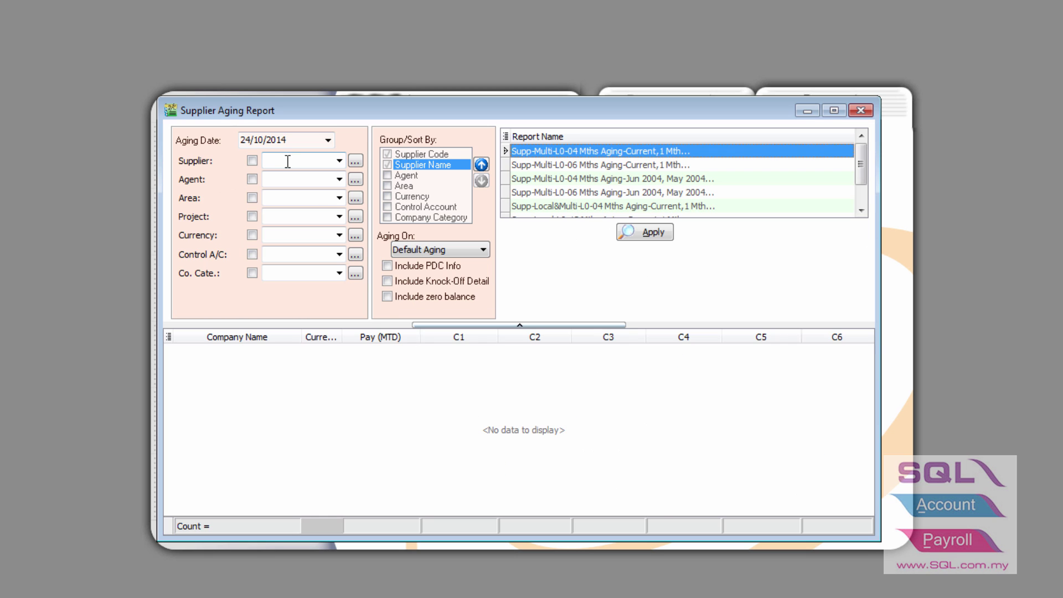
Set the aging date to 24/10/2008 and generate the supplier aging report
{"action": "left_click", "coordinate": [280, 141]}
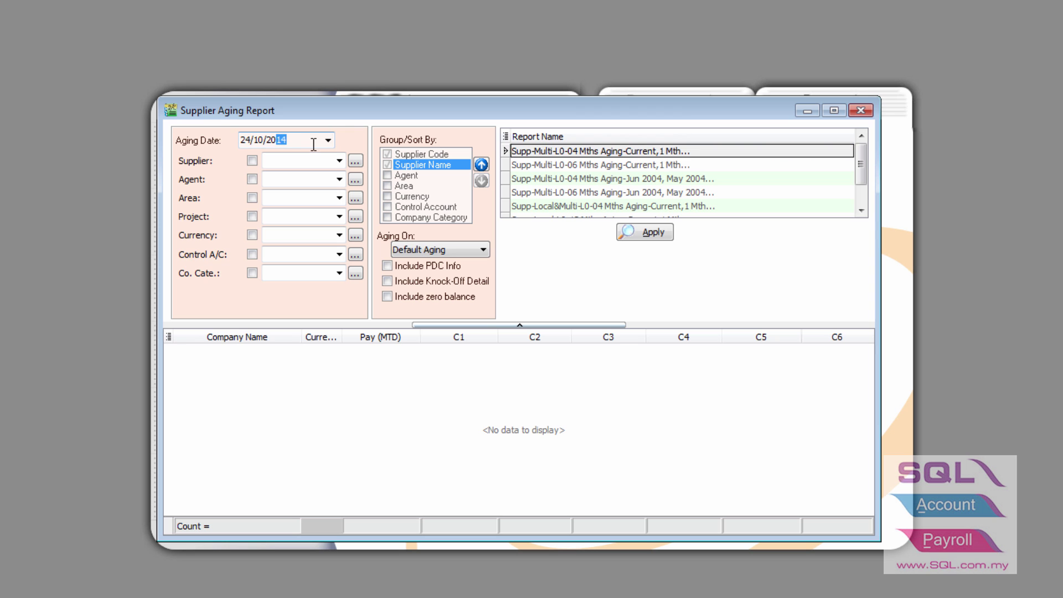
{"action": "left_click", "coordinate": [646, 232]}
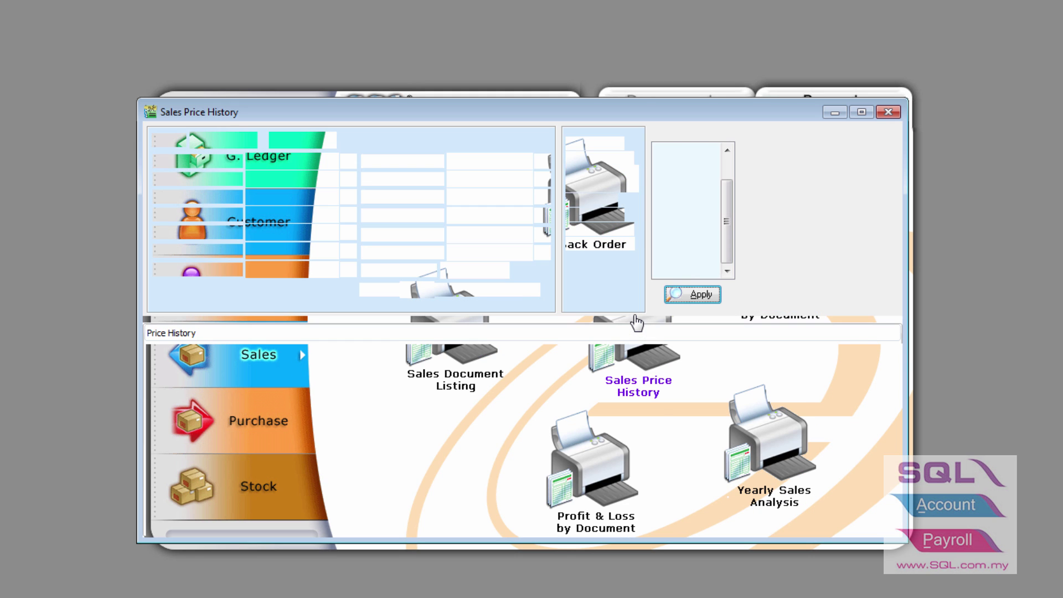
Run the sales price history report with the Date filter unticked
{"action": "left_click", "coordinate": [180, 139]}
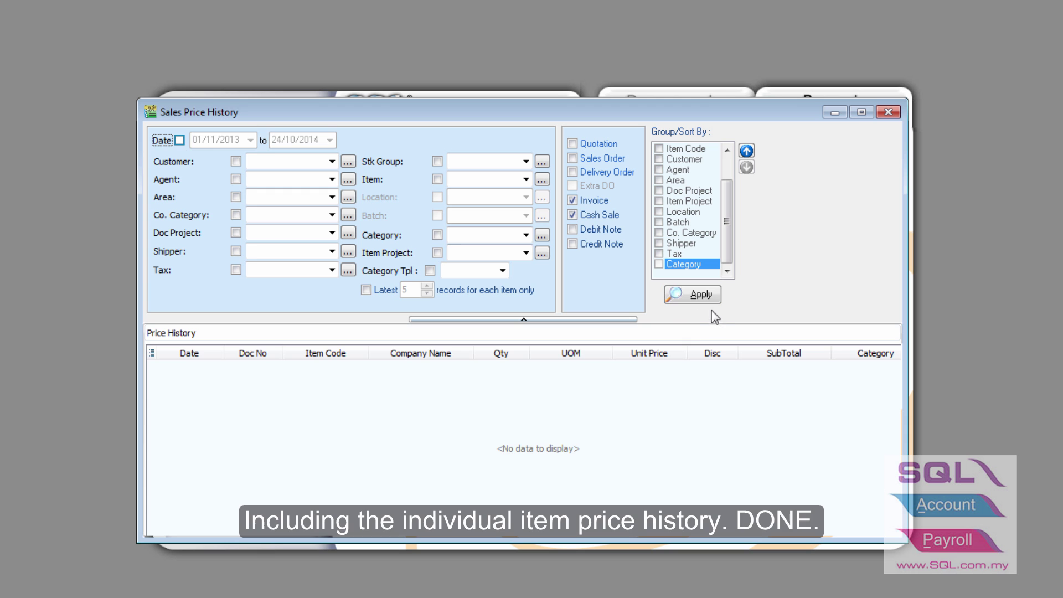
{"action": "left_click", "coordinate": [707, 297]}
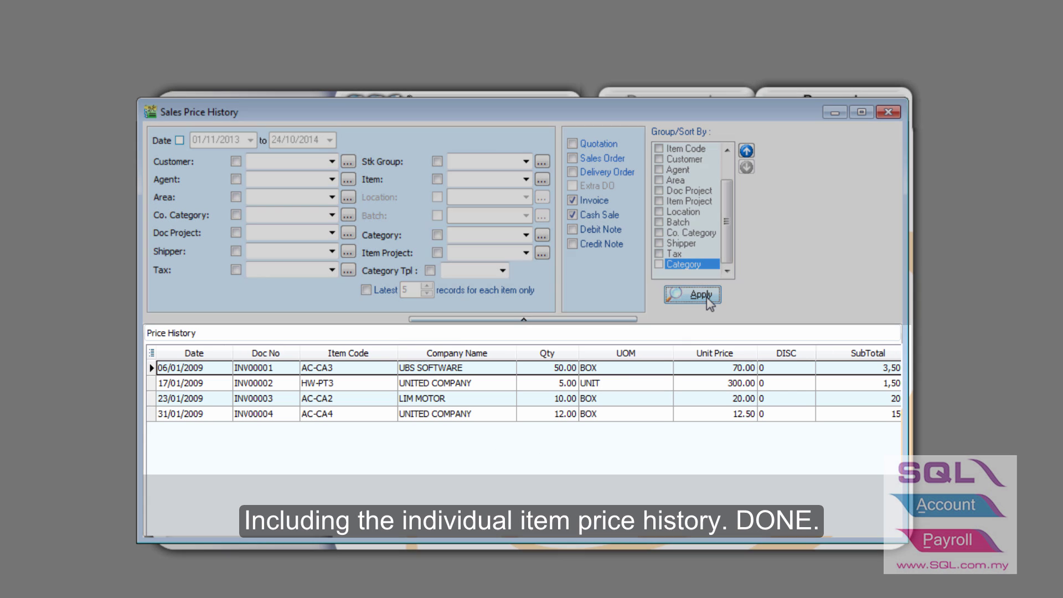